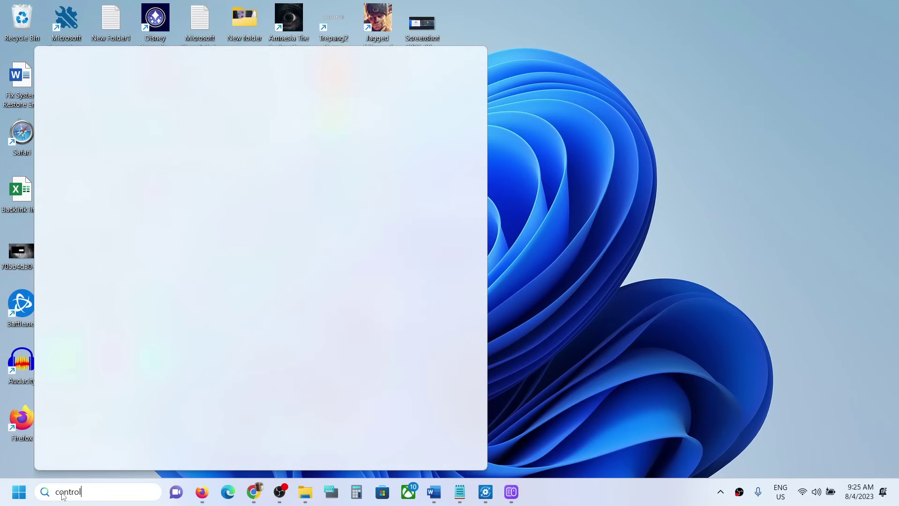
Open Control Panel from the 'control' search results.
left_click(151, 130)
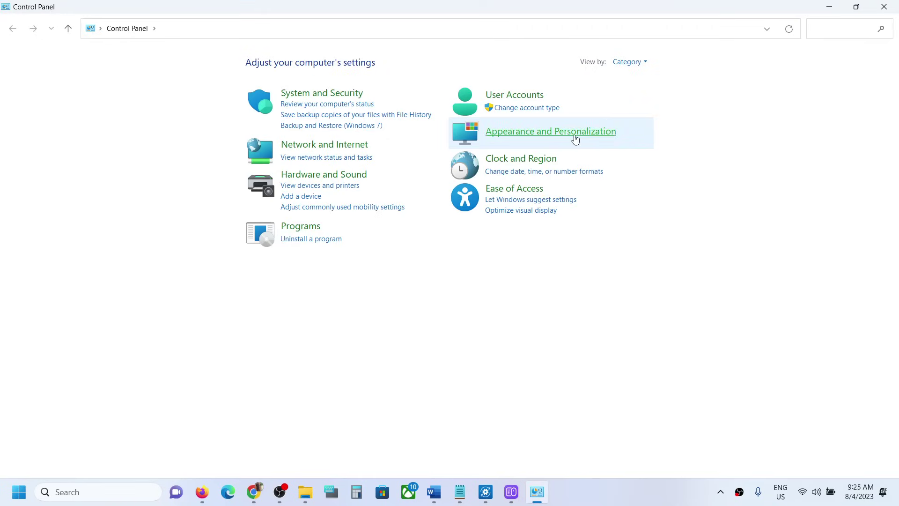
View Control Panel as Large icons and open Ease of Access's 'Make the keyboard easier to use' page.
left_click(638, 64)
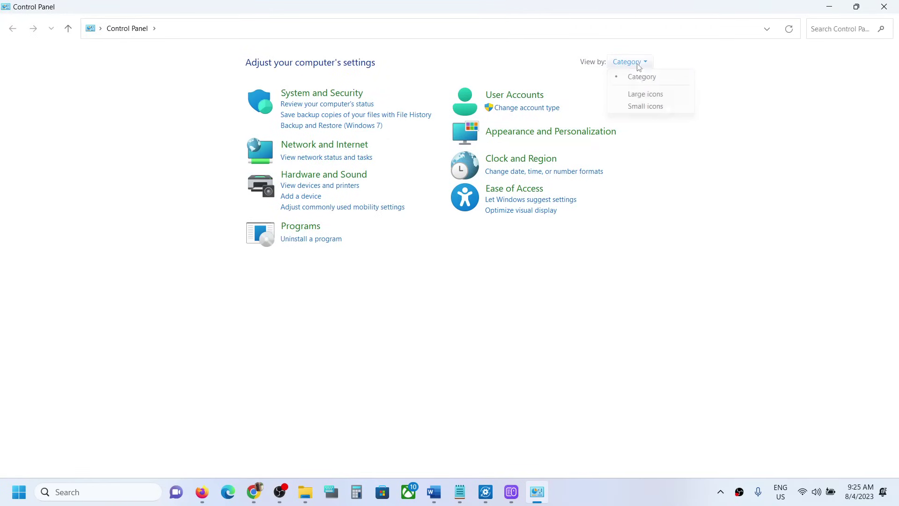
left_click(646, 94)
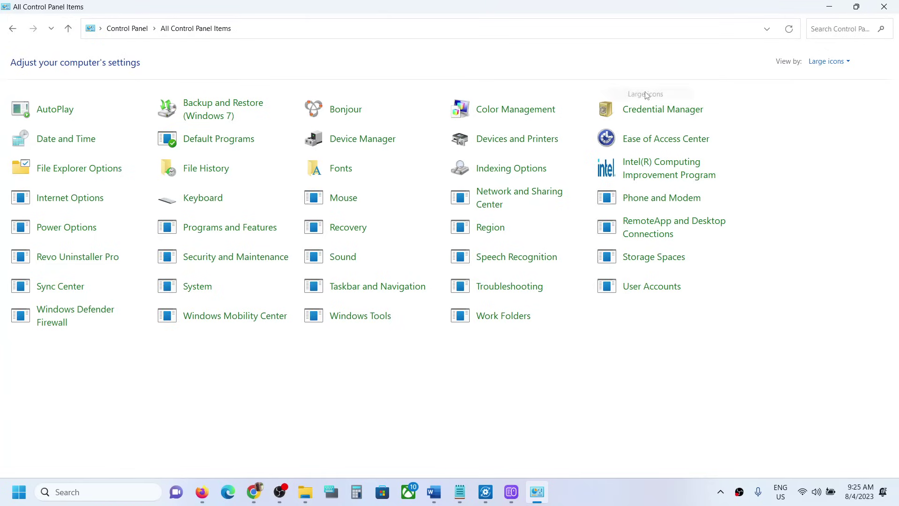
left_click(658, 140)
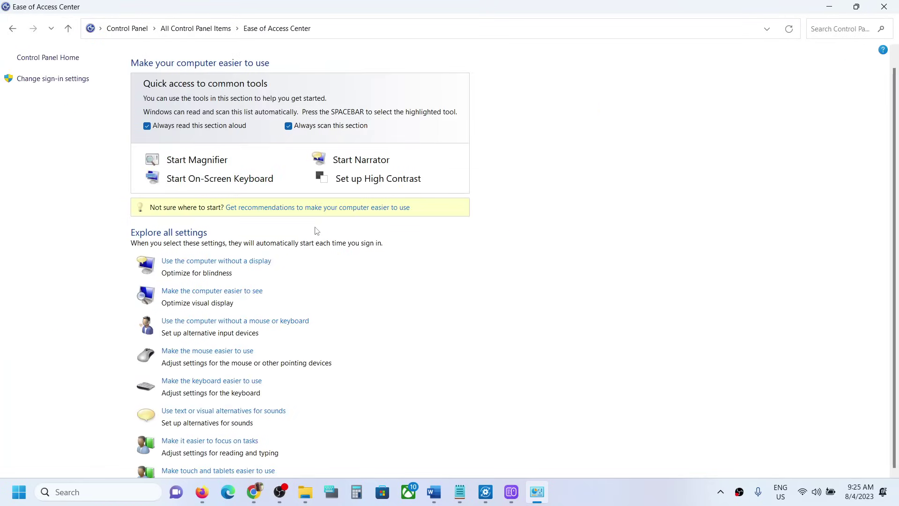
scroll(316, 231, "down", 1)
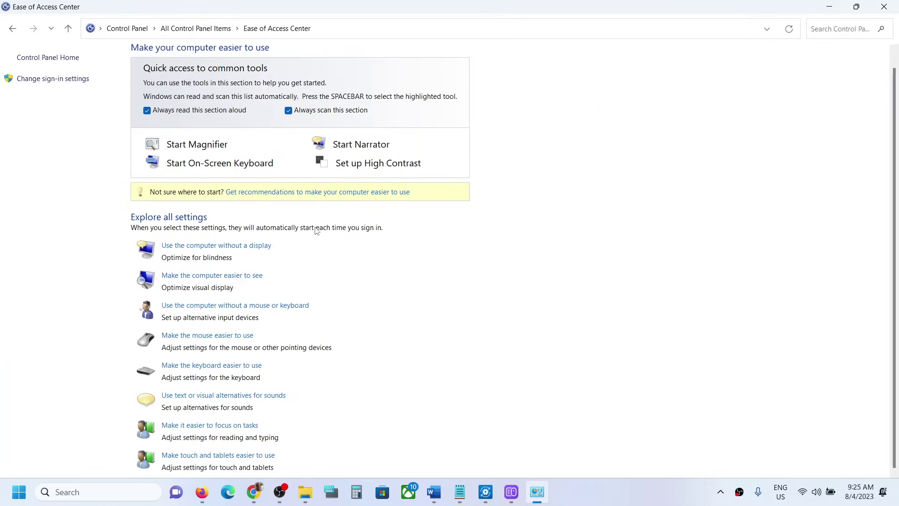
left_click(235, 371)
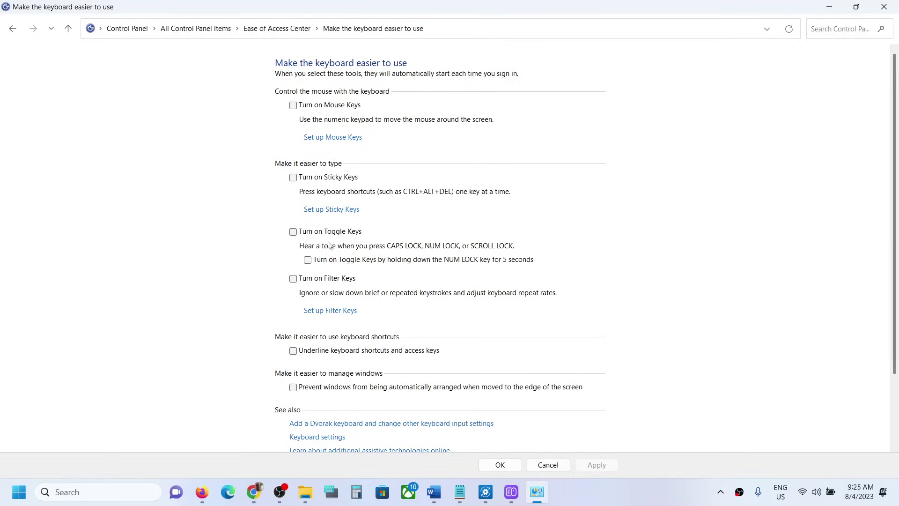
Turn on Toggle Keys, apply it, and test the tone with Caps Lock.
left_click(292, 232)
left_click(590, 467)
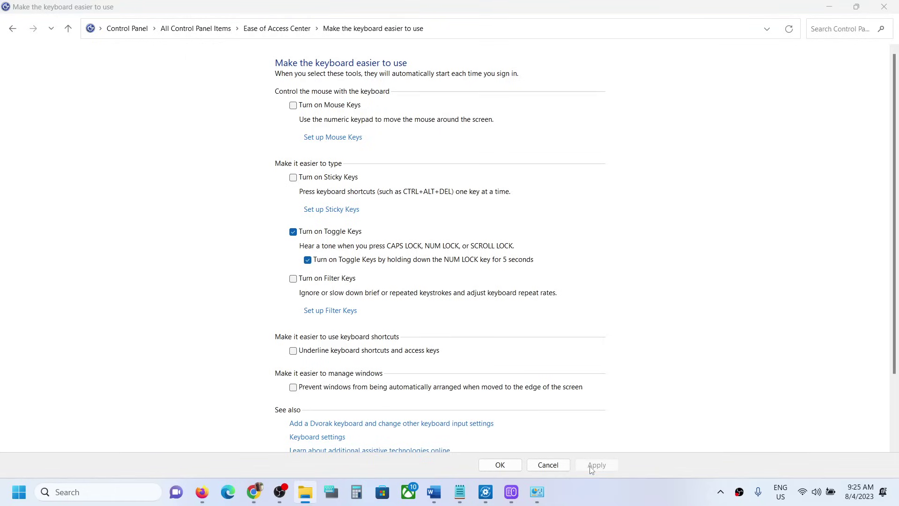
key("Caps_Lock")
key("Caps_Lock")
key("Caps_Lock")
key("Caps_Lock")
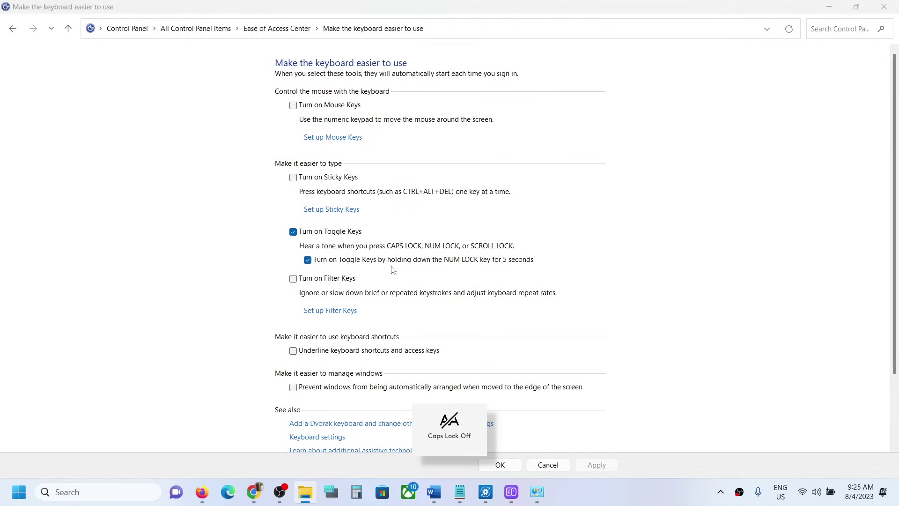
Turn off Toggle Keys and its NUM LOCK five-second shortcut, apply, and close the window.
left_click(293, 232)
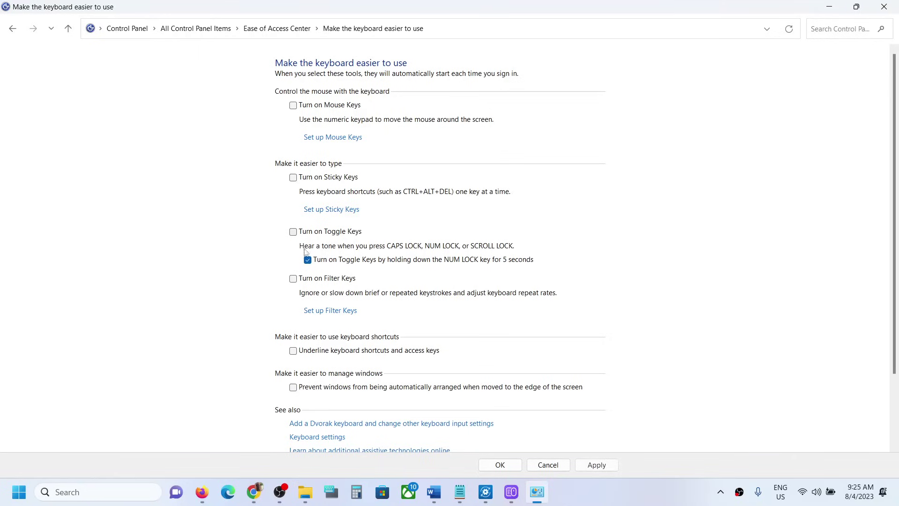
left_click(308, 259)
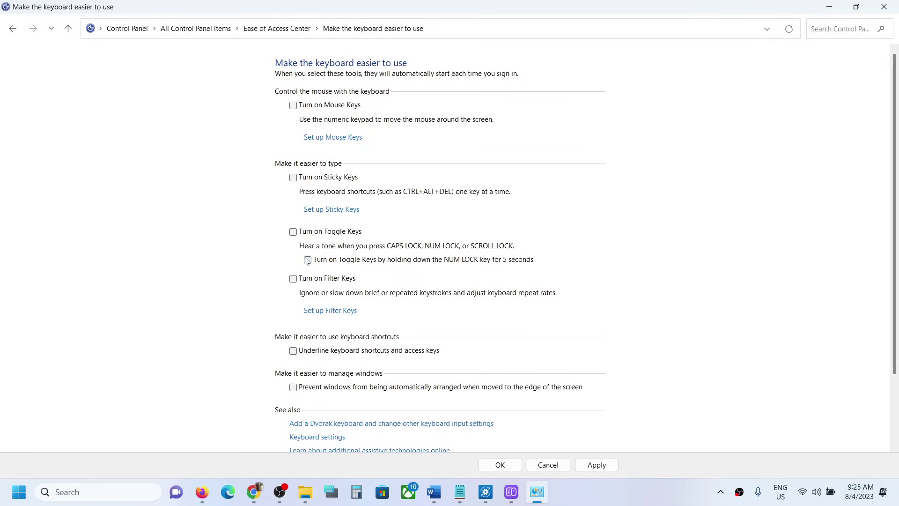
left_click(596, 465)
left_click(500, 465)
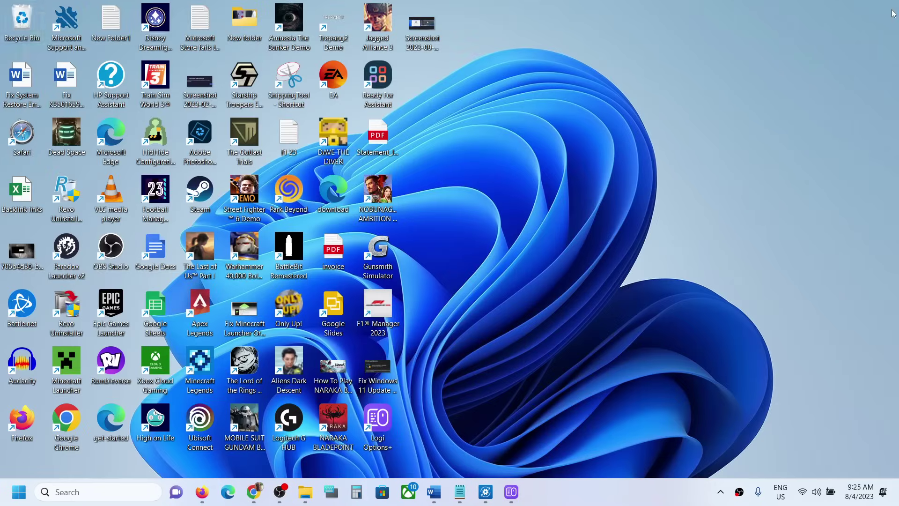
left_click(884, 7)
Test Caps Lock on and off, then search 'services' and open the Services app.
key("Caps_Lock")
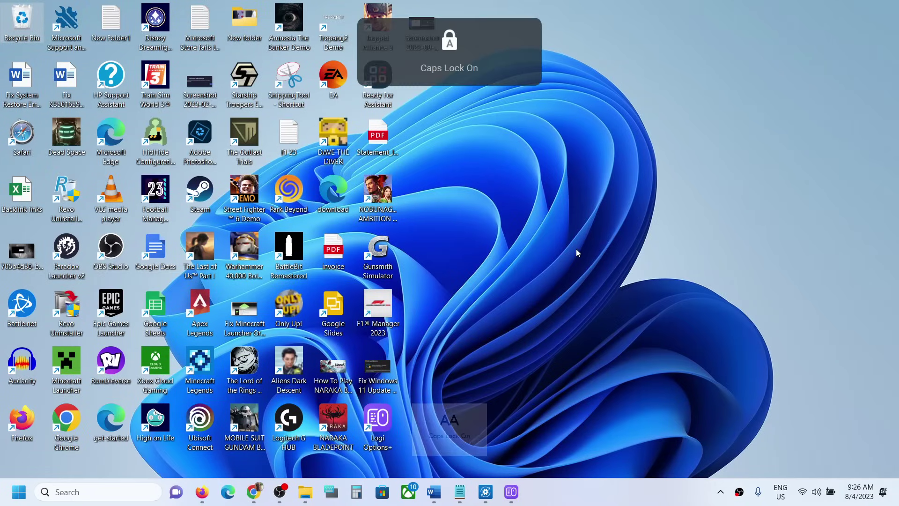
key("Caps_Lock")
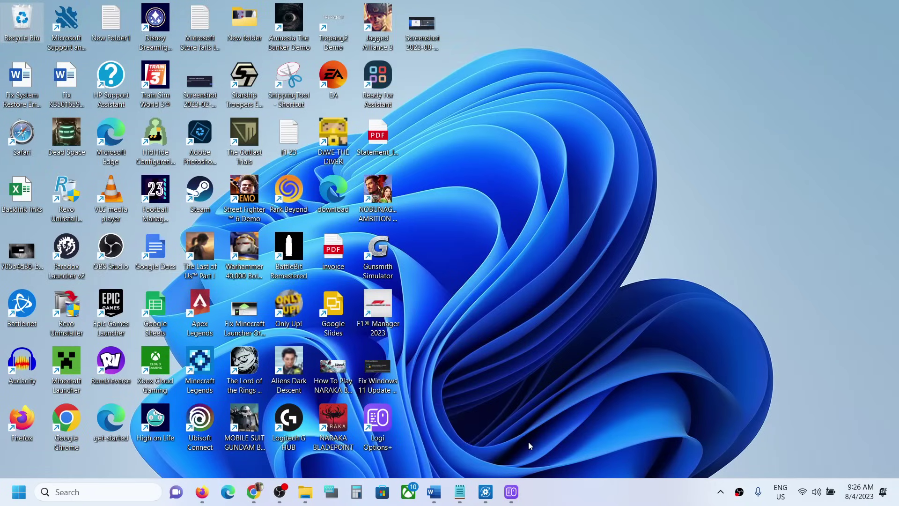
left_click(83, 496)
type("ser")
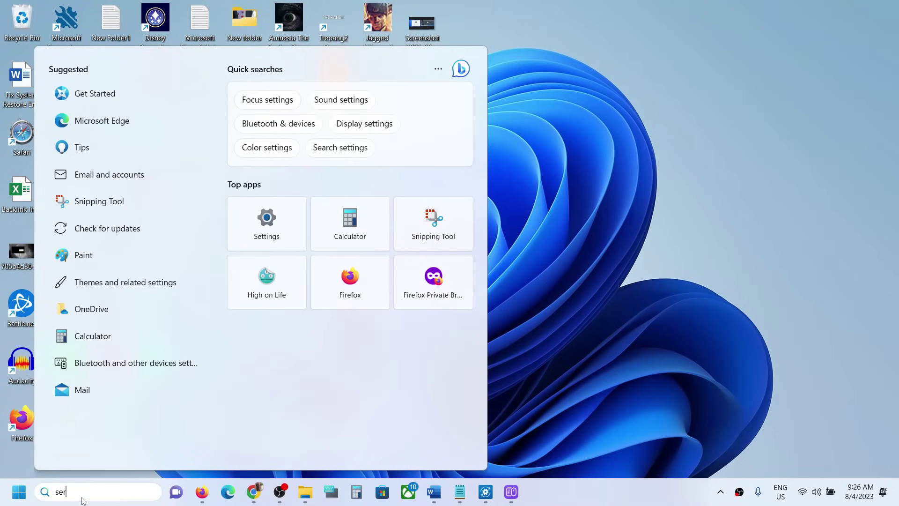
type("vices")
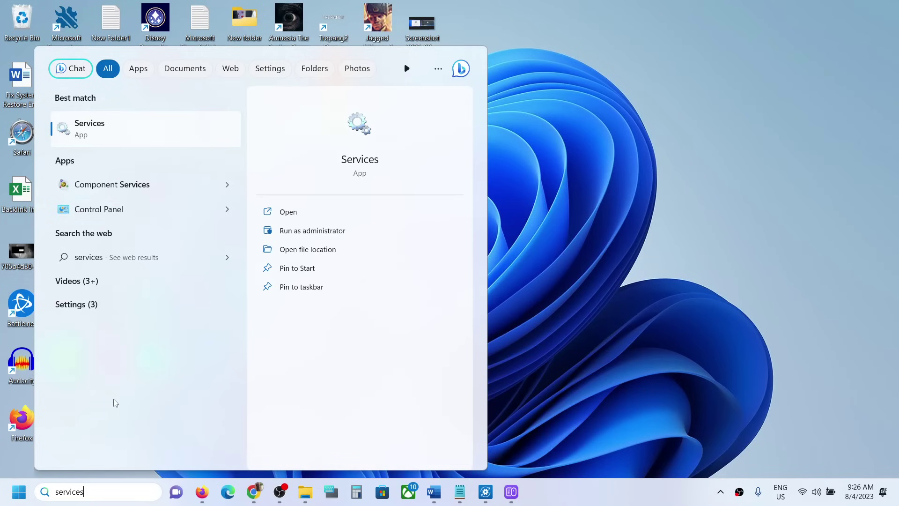
left_click(125, 140)
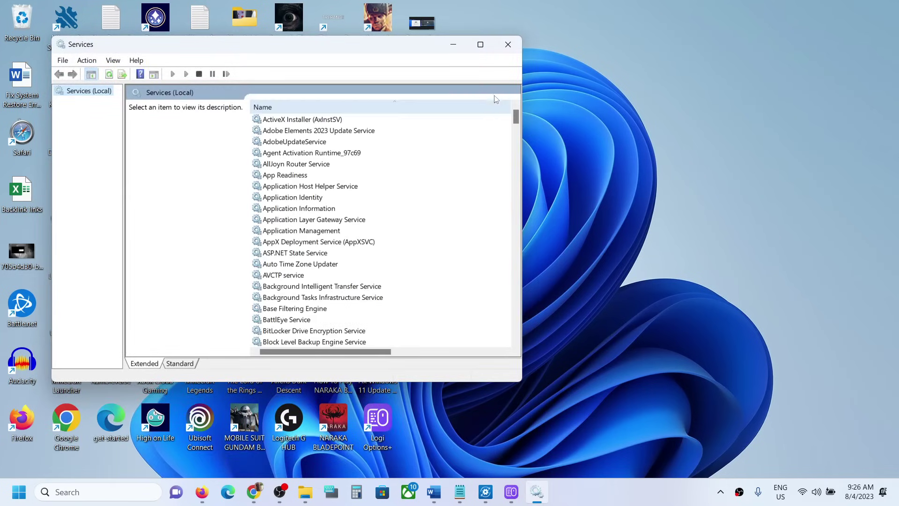
Maximize Services and jump to the services starting with L.
left_click(480, 44)
left_click(296, 215)
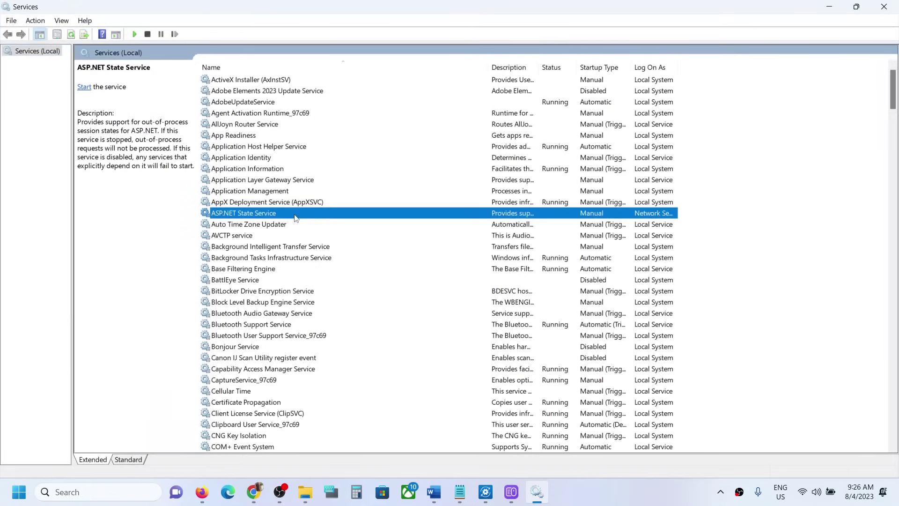
key("l")
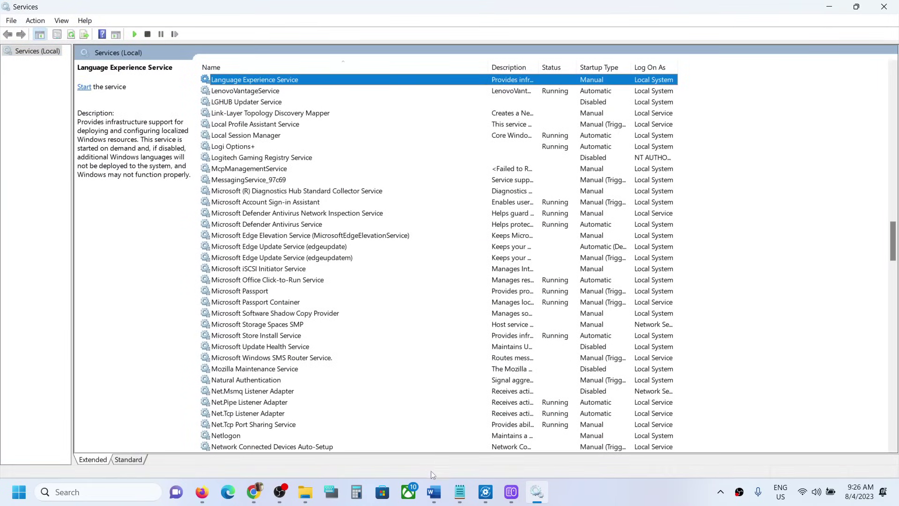
Compare the Word reference screenshot, select LenovoVantageService, and switch back to Word.
left_click(434, 498)
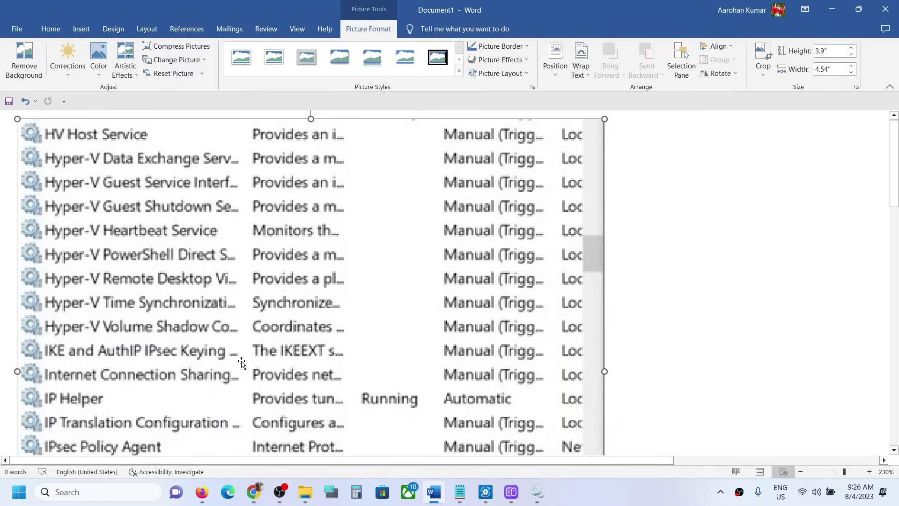
scroll(238, 362, "down", 5)
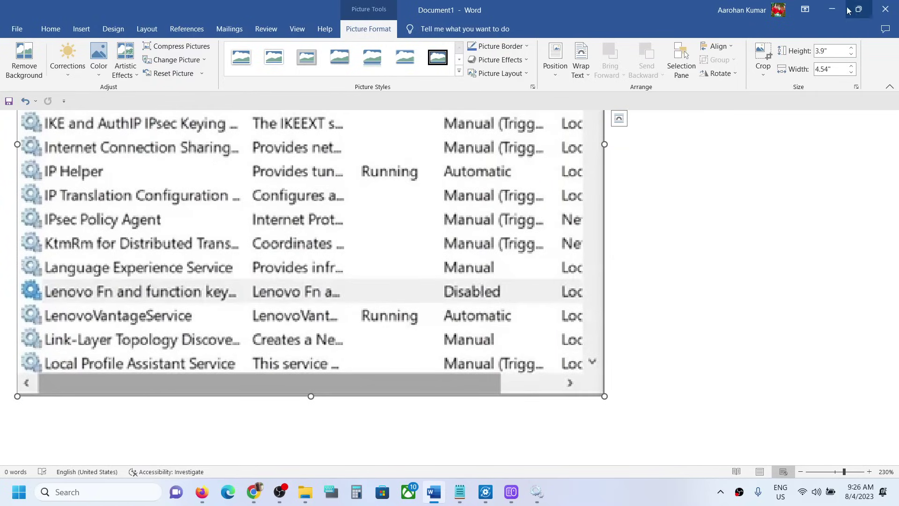
left_click(832, 9)
left_click(288, 216)
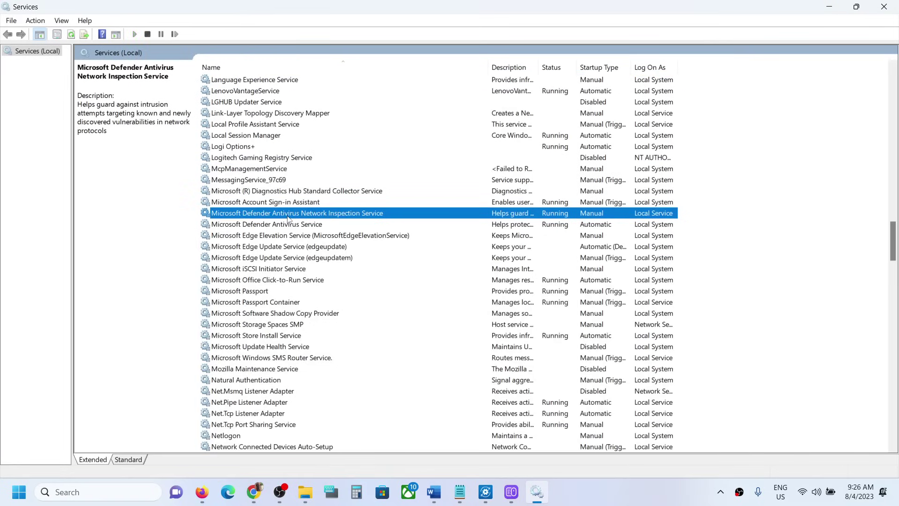
left_click(244, 93)
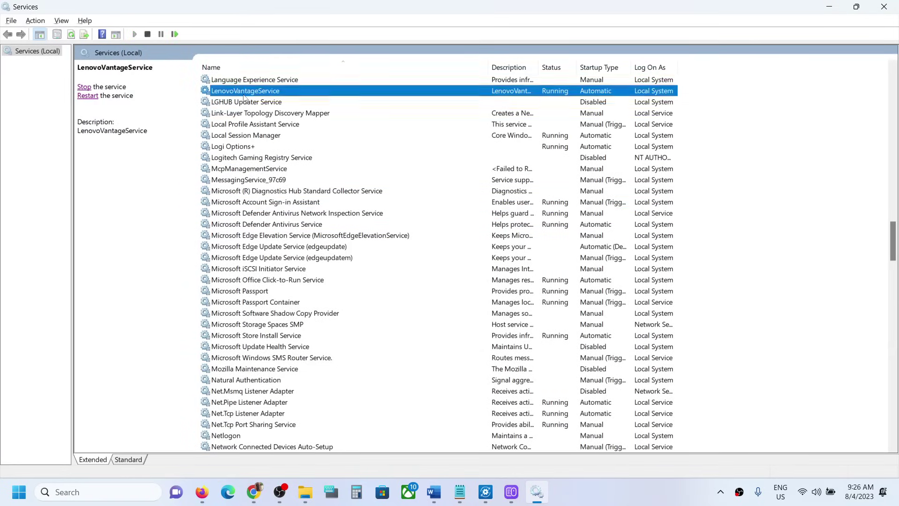
key("alt+Tab")
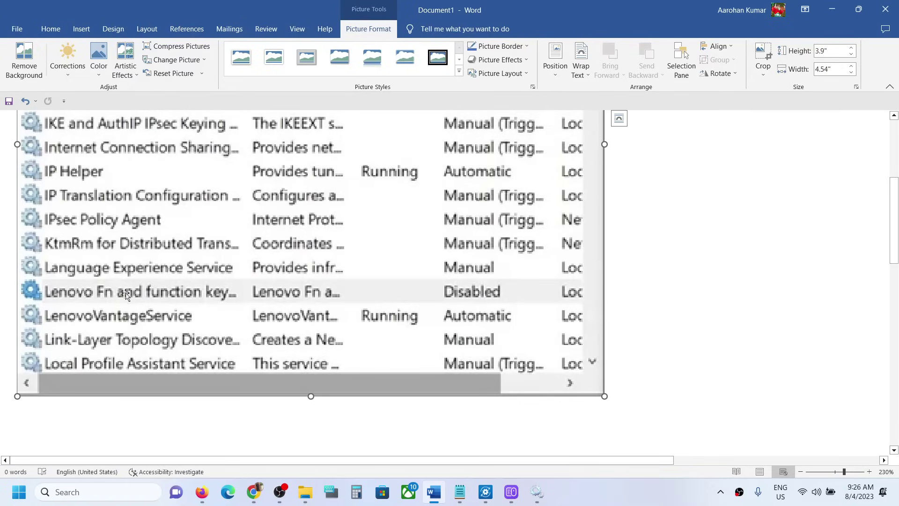
Review the Word screenshot of the Lenovo Fn service's Disabled startup, then return to Services.
scroll(154, 298, "down", 10)
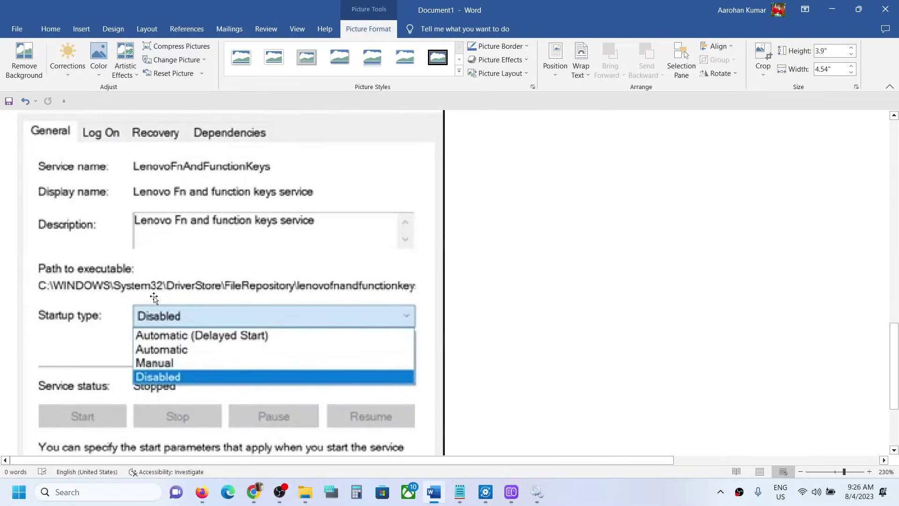
scroll(194, 307, "down", 3)
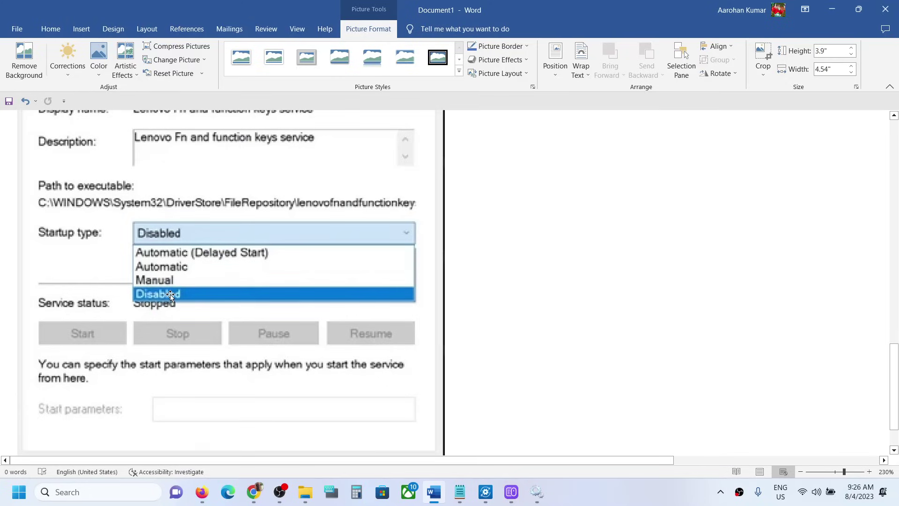
scroll(304, 351, "down", 2)
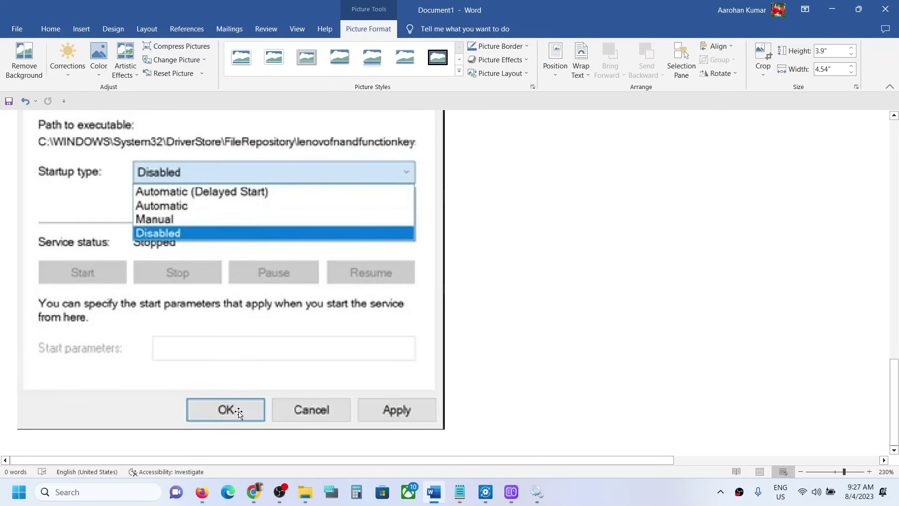
scroll(277, 353, "up", 2)
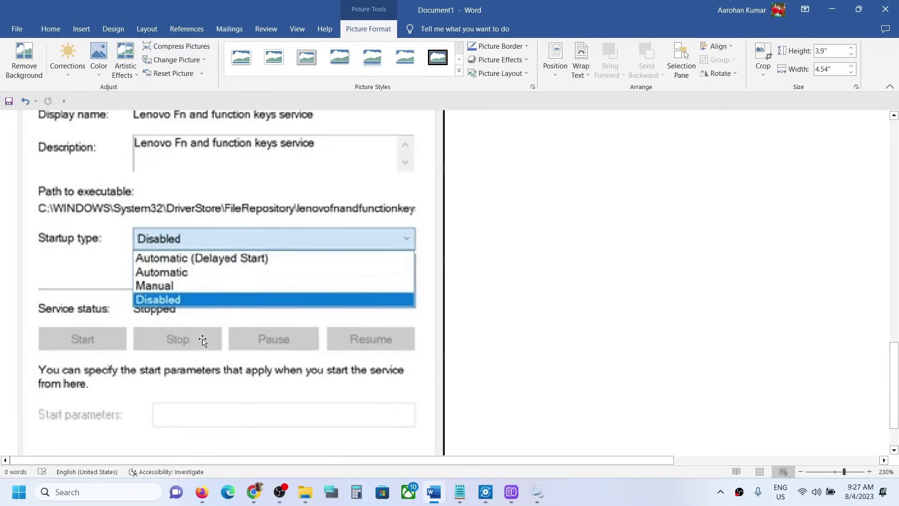
scroll(196, 342, "down", 2)
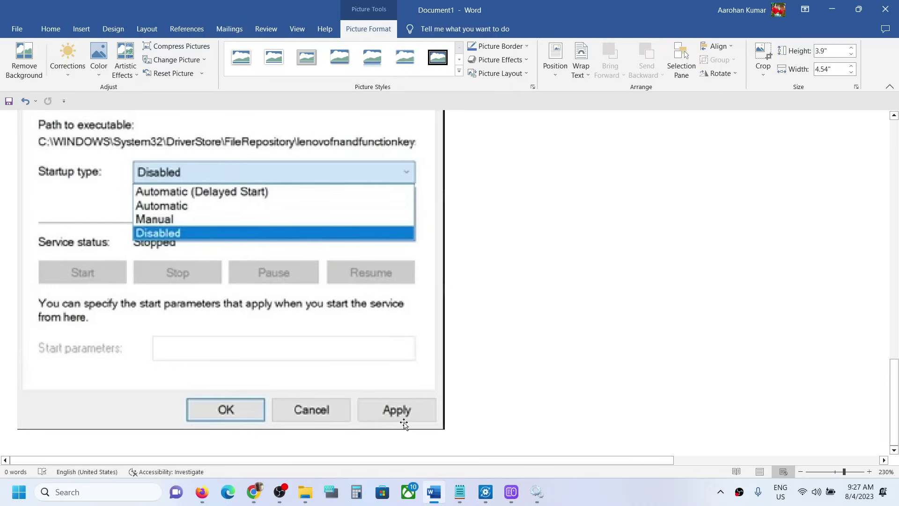
scroll(300, 333, "up", 2)
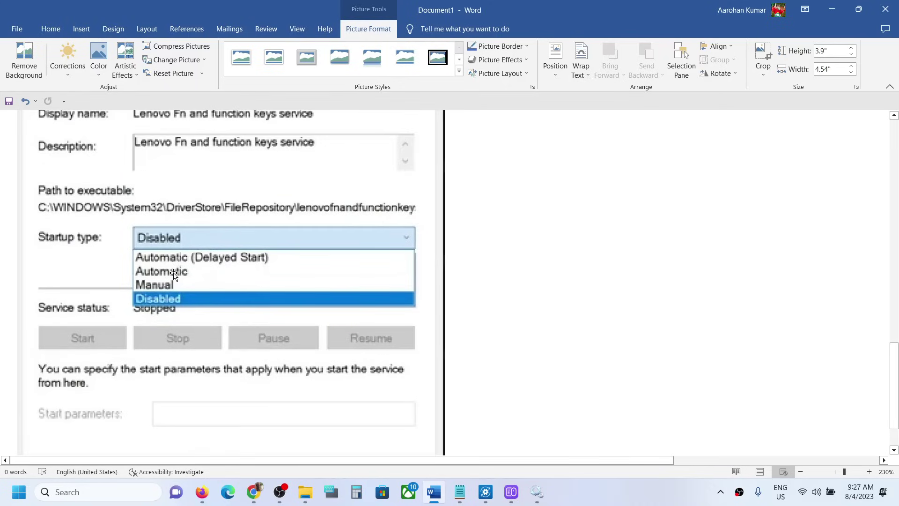
scroll(196, 277, "down", 2)
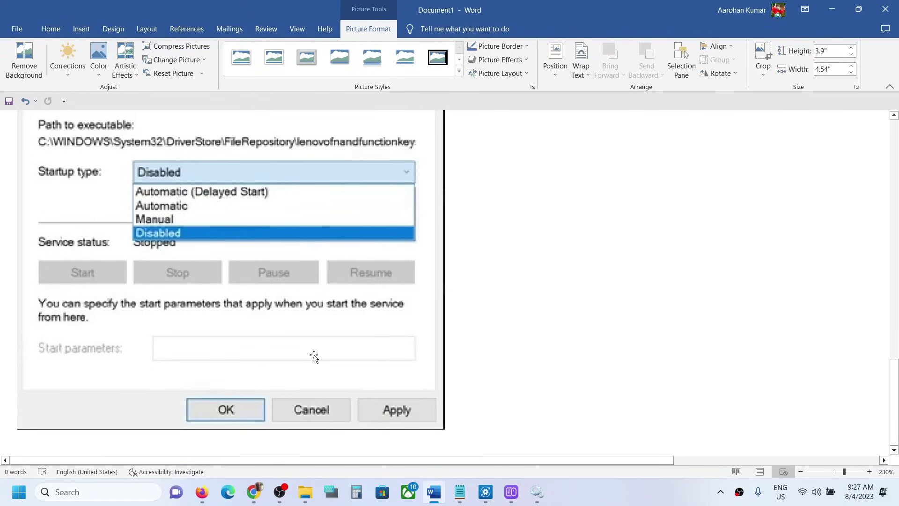
scroll(314, 356, "up", 4)
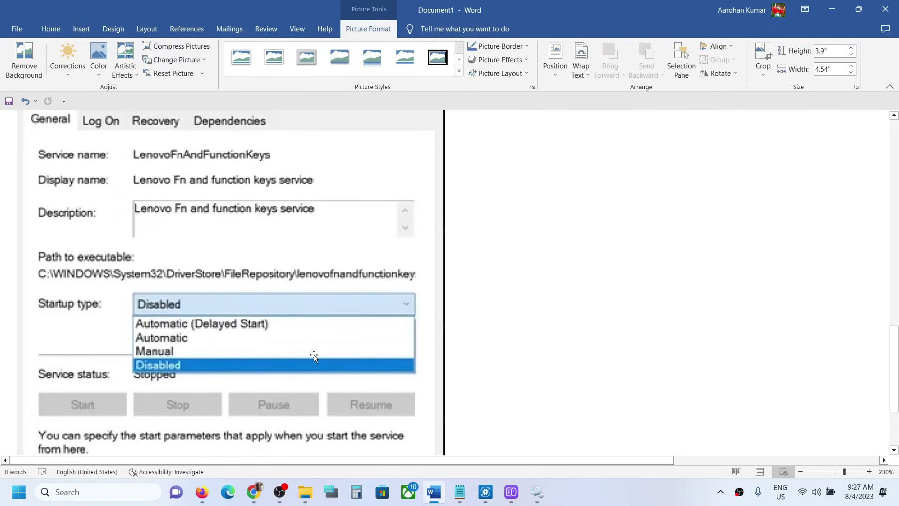
scroll(314, 356, "up", 4)
scroll(314, 356, "down", 5)
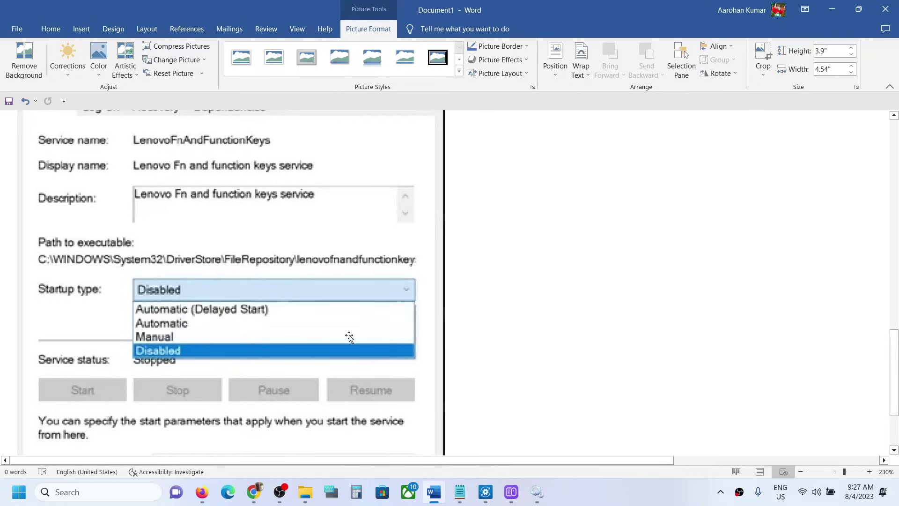
key("alt+Tab")
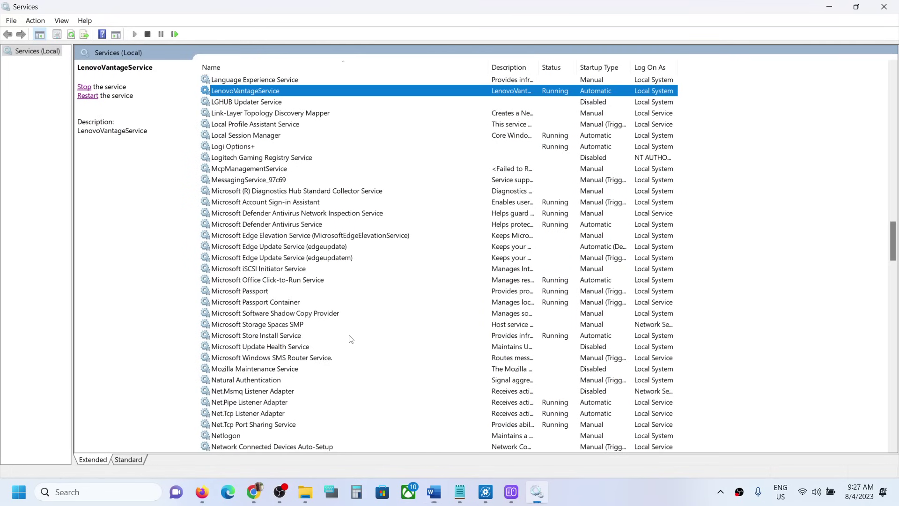
Try Disabled for LenovoVantageService, then keep its startup type Automatic, applied and confirmed.
double_click(264, 93)
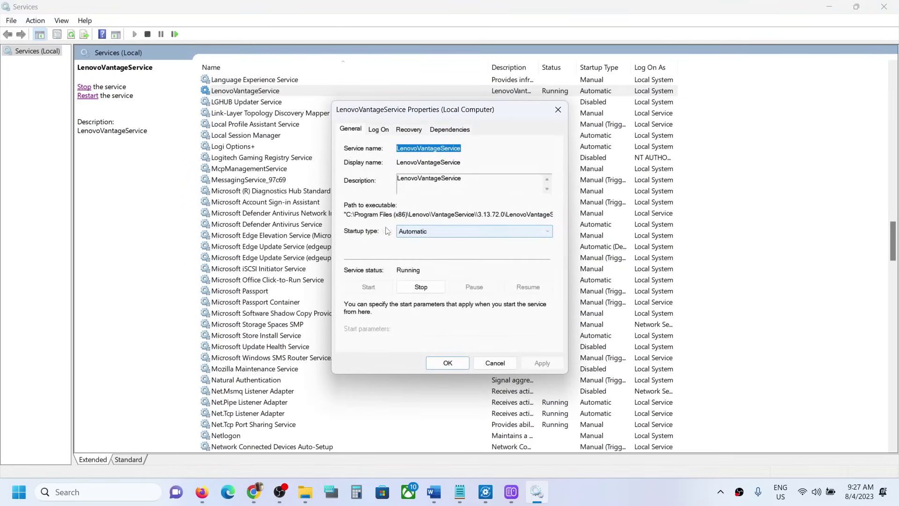
left_click(417, 235)
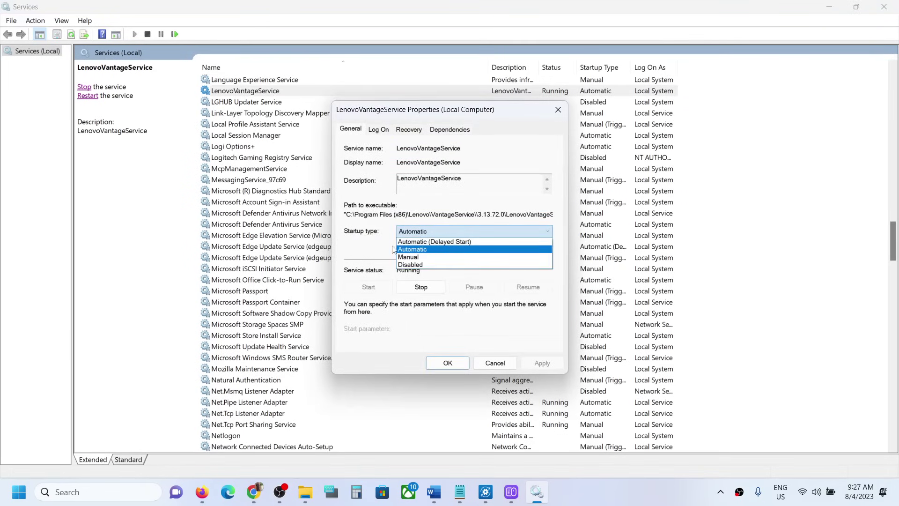
left_click(407, 251)
left_click(431, 231)
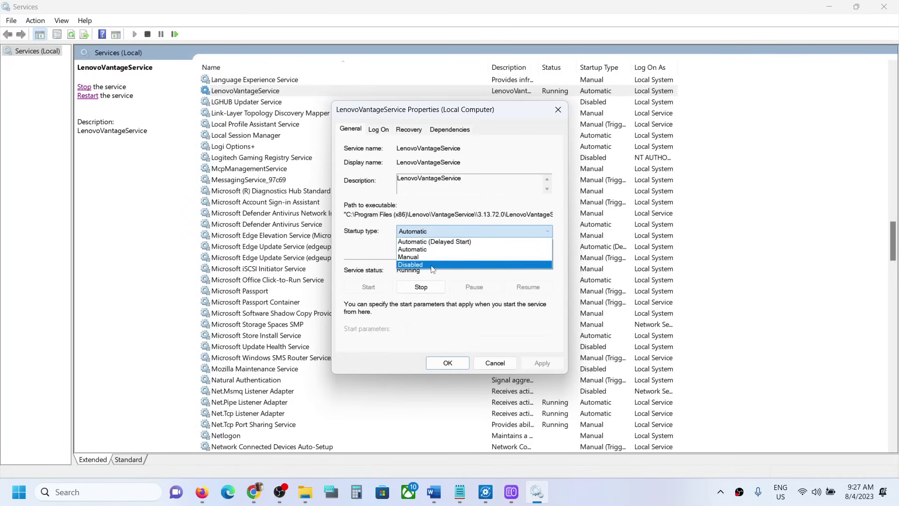
left_click(431, 265)
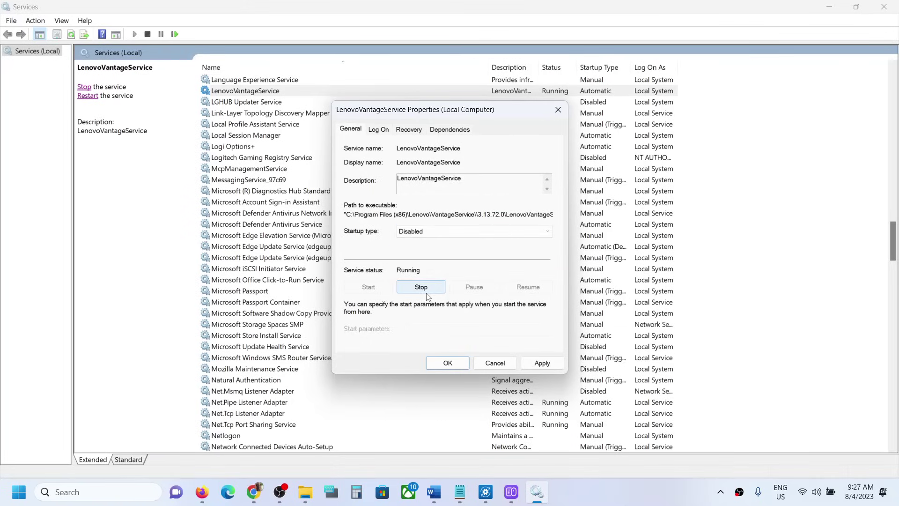
left_click(446, 232)
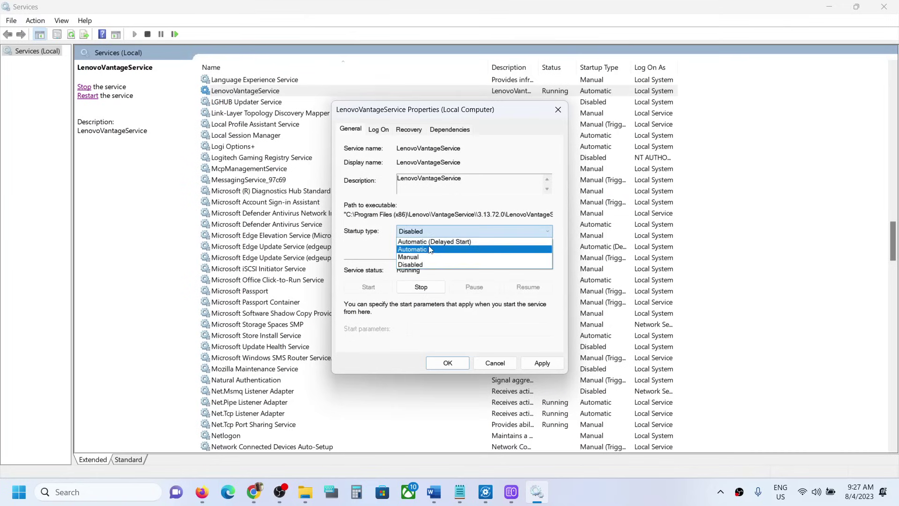
left_click(427, 250)
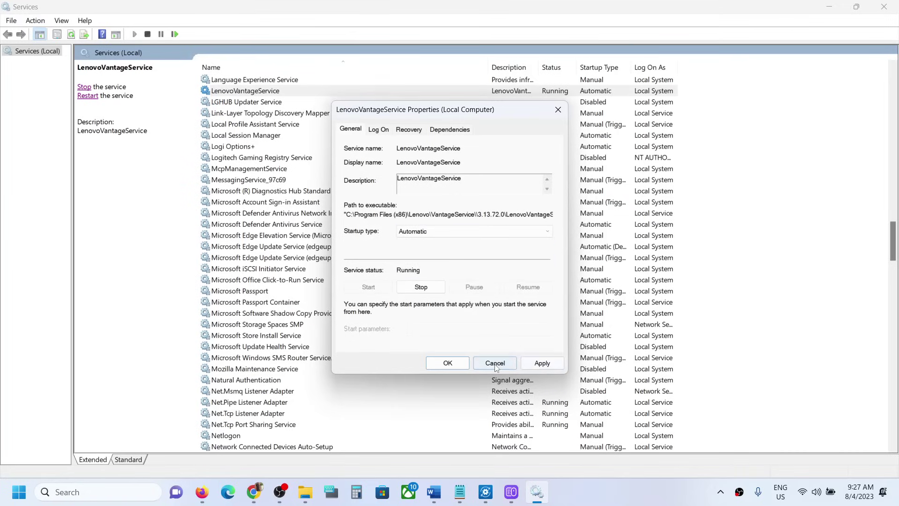
left_click(539, 368)
left_click(447, 362)
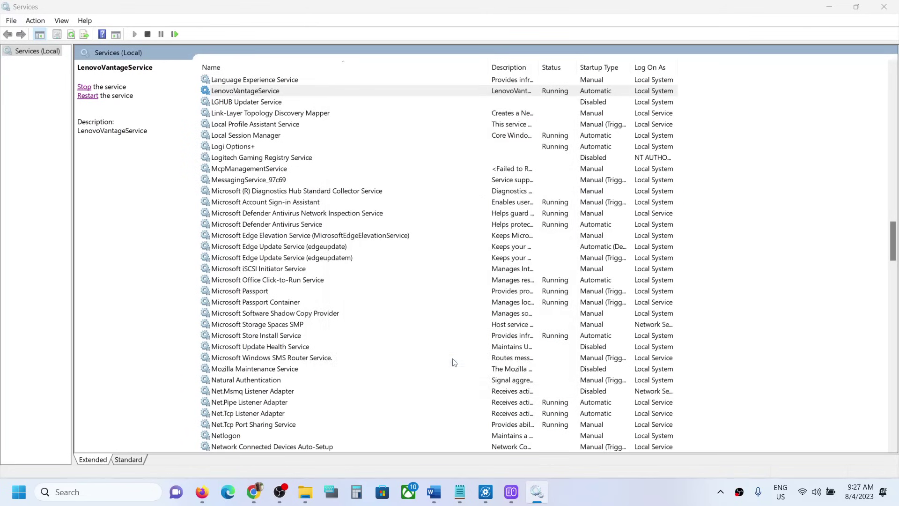
Close Services and search Windows for 'dell' to find Dell Peripheral Manager.
left_click(882, 8)
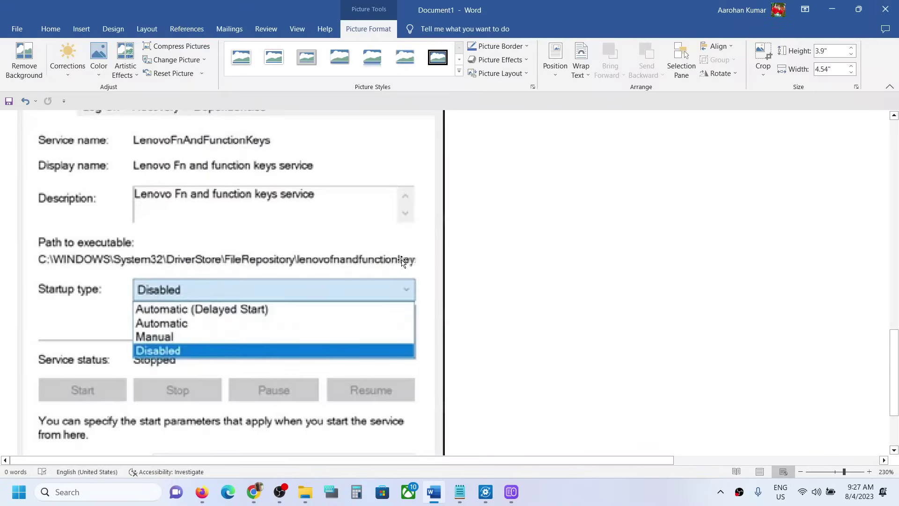
scroll(343, 290, "down", 2)
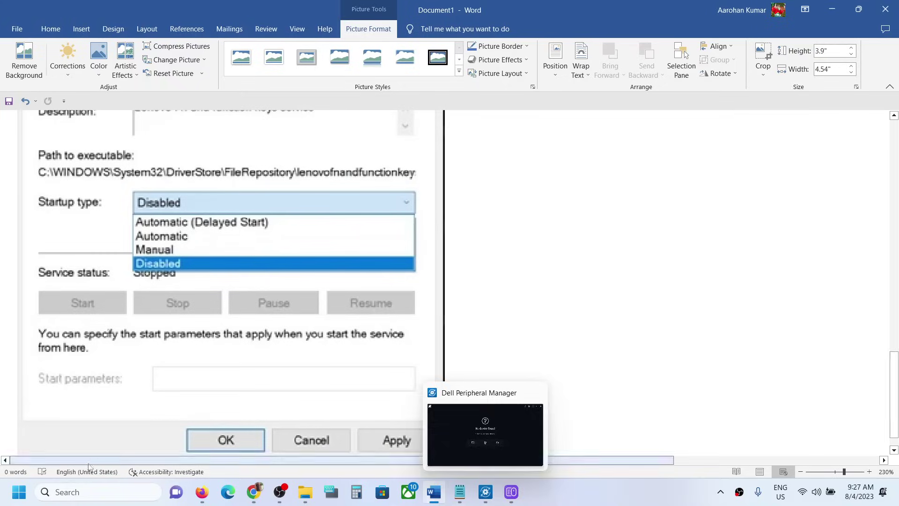
left_click(72, 492)
type("dell Peripheral Manager")
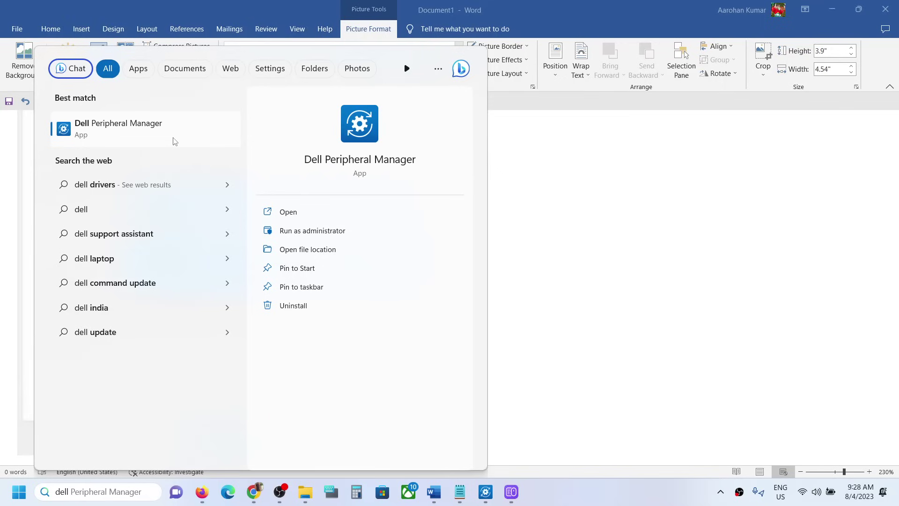
left_click(151, 492)
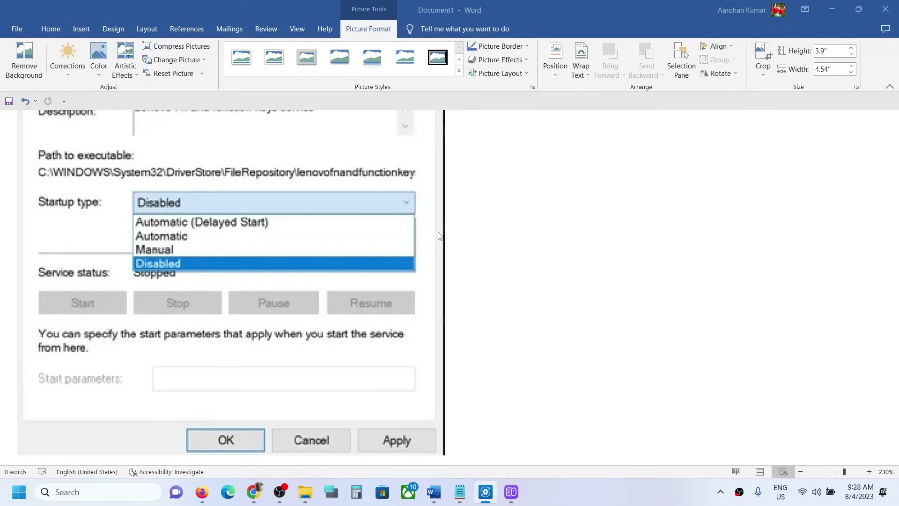
Bring Dell Peripheral Manager forward, open its settings, and test Caps Lock notifications.
left_click(511, 492)
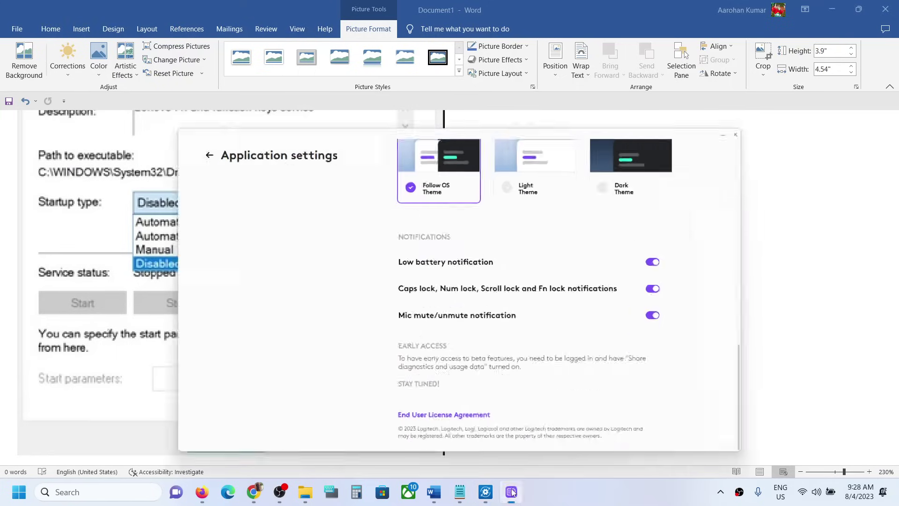
left_click(484, 492)
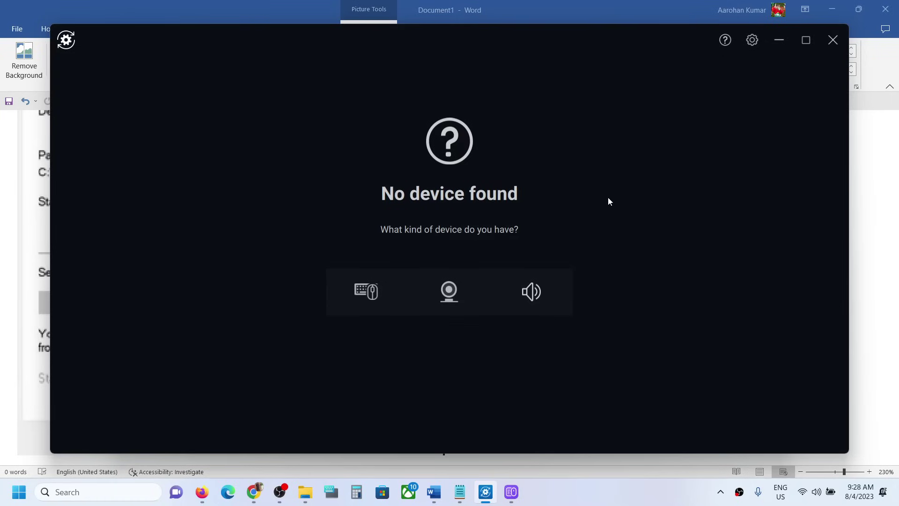
left_click(754, 43)
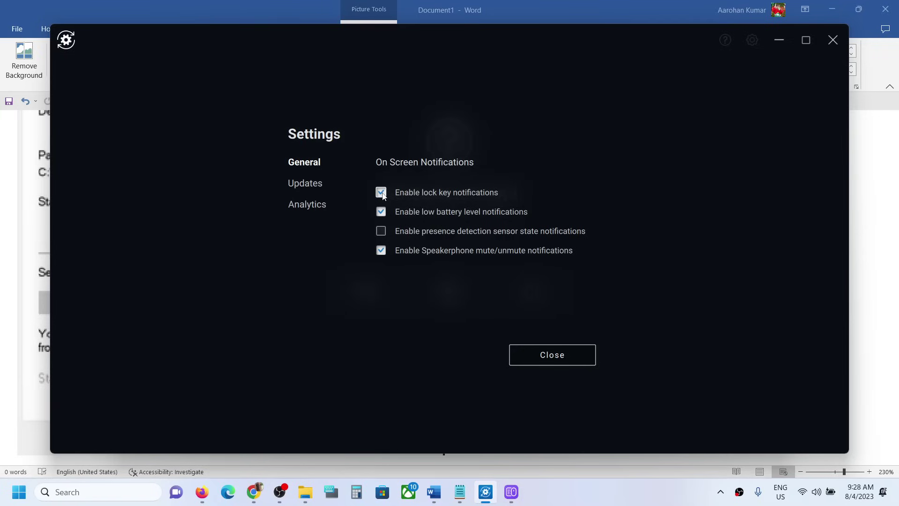
key("Caps_Lock")
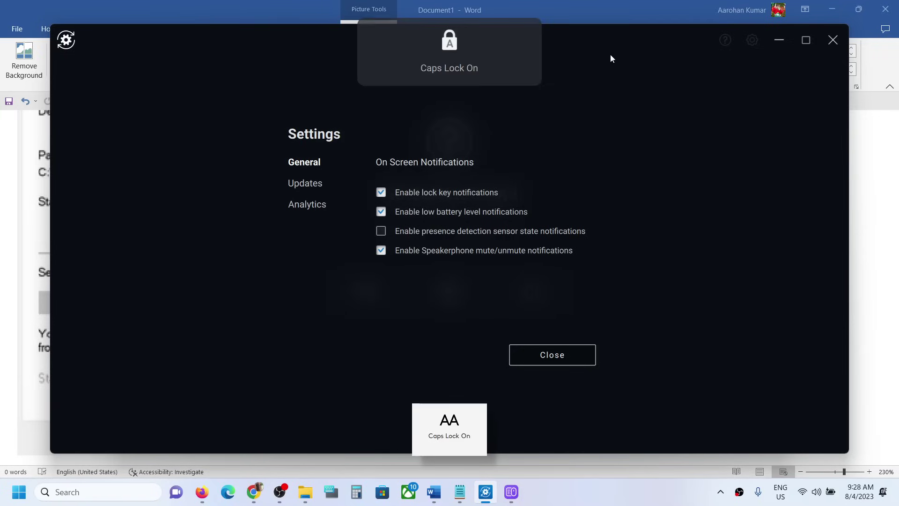
key("Caps_Lock")
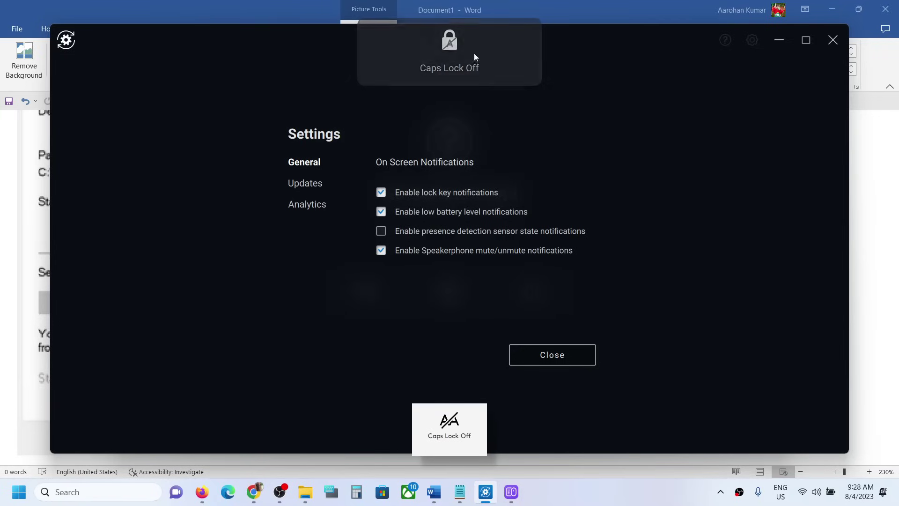
key("Caps_Lock")
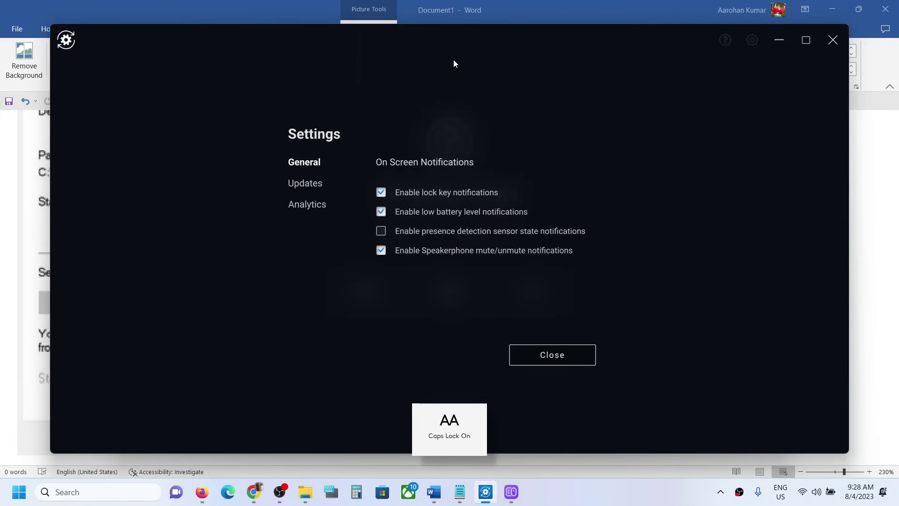
Untick Enable lock key notifications, retest Caps Lock, and close the settings.
left_click(382, 197)
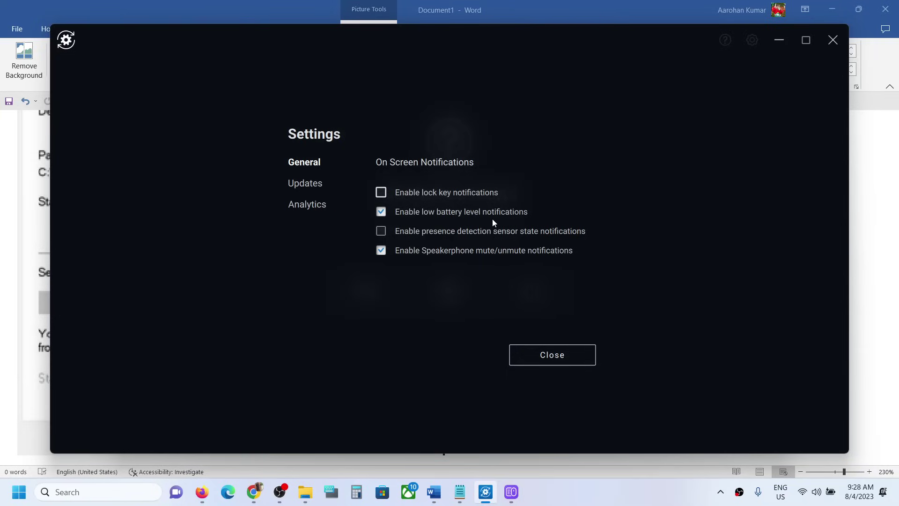
key("Caps_Lock")
key("Caps_Lock")
left_click(565, 359)
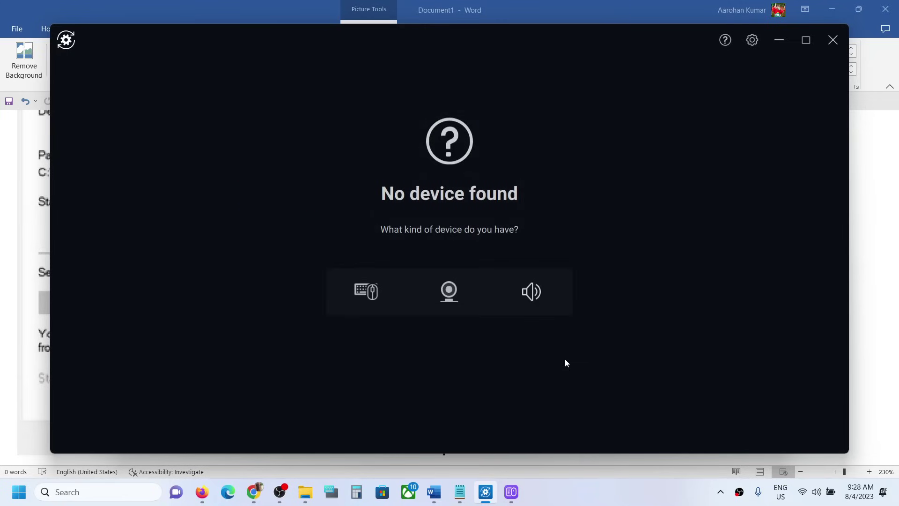
Minimize Dell Peripheral Manager and bring the Logi Options+ window back to the front.
left_click(784, 45)
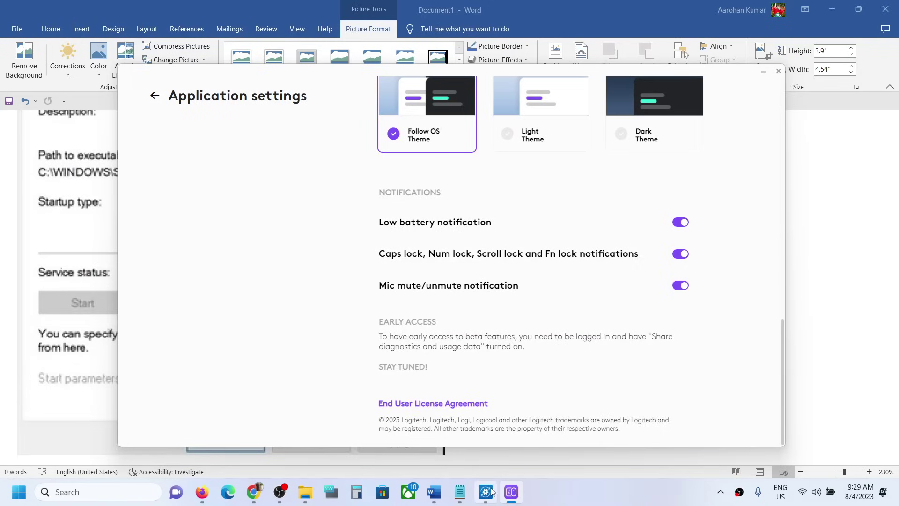
mouse_move(515, 494)
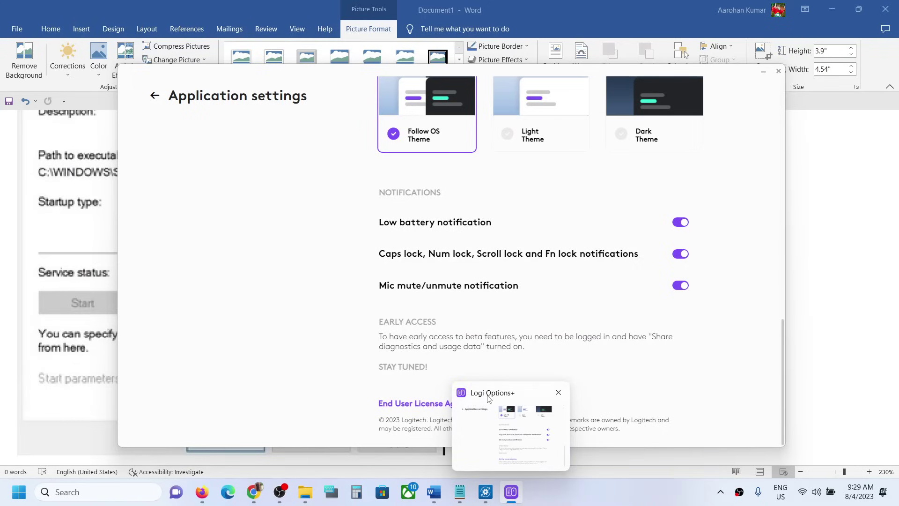
mouse_move(506, 396)
left_click(511, 492)
left_click(511, 495)
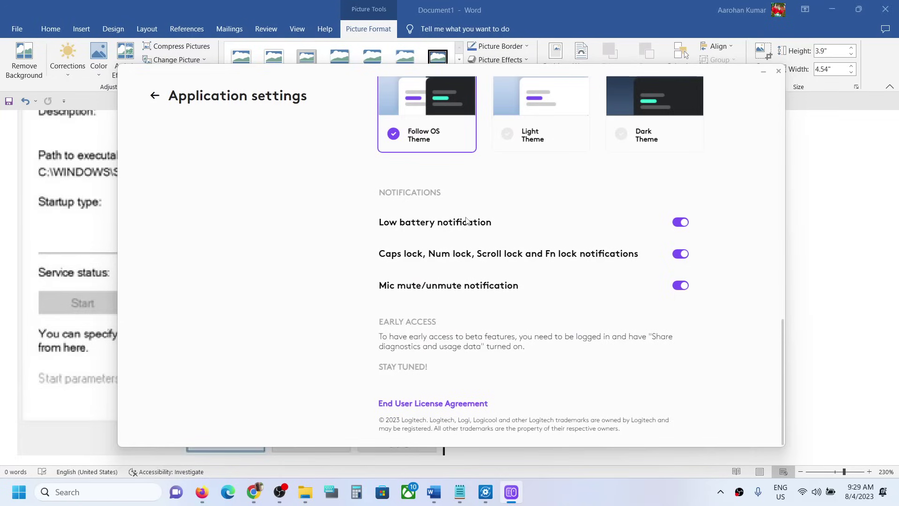
Open Logi Options+ application settings and scroll down to the Caps, Num, Scroll and Fn lock notifications.
scroll(421, 223, "up", 5)
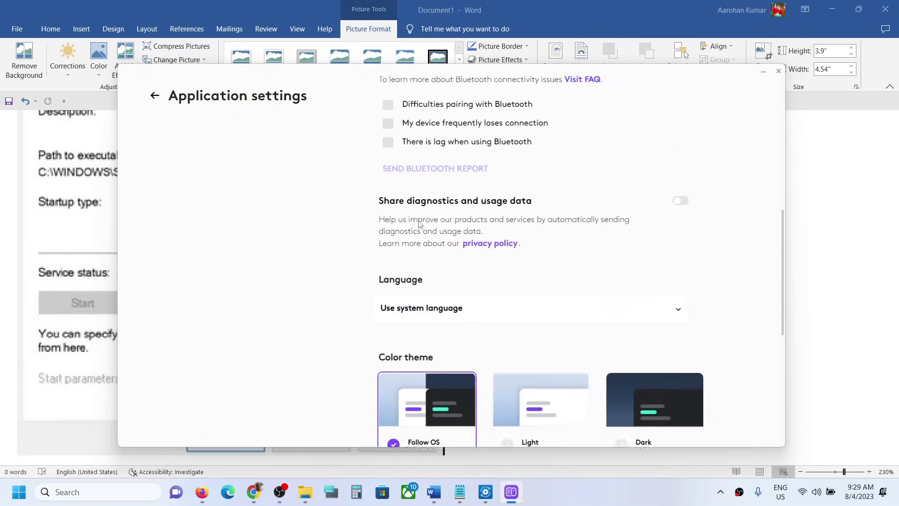
left_click(154, 95)
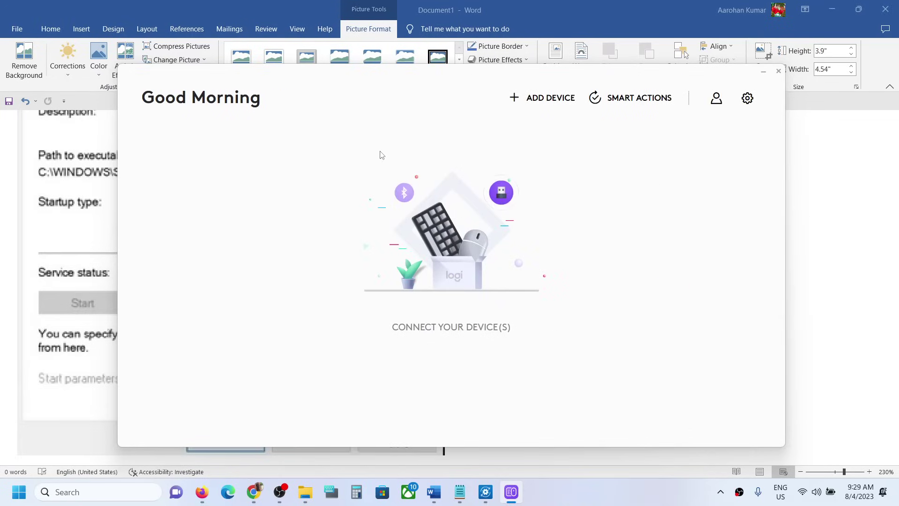
left_click(750, 99)
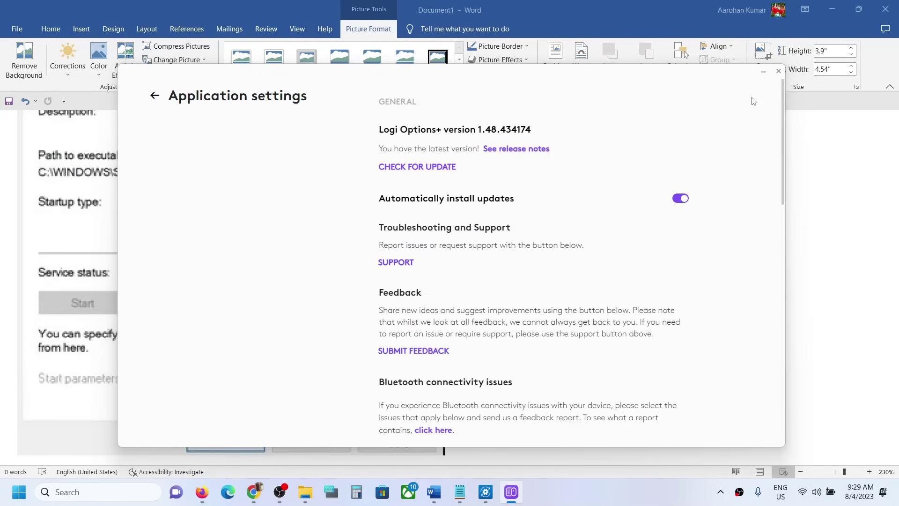
scroll(530, 261, "down", 8)
scroll(531, 261, "down", 6)
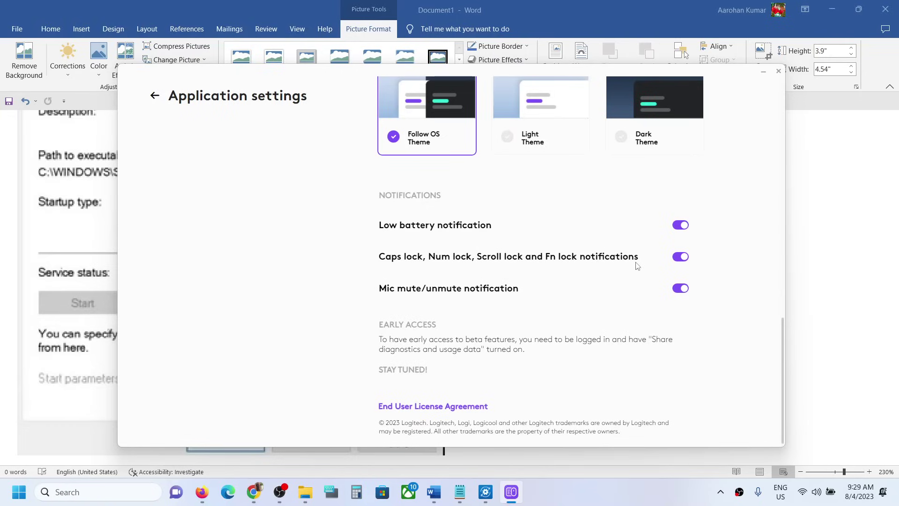
left_click(680, 259)
left_click(680, 258)
left_click(680, 261)
left_click(682, 258)
key("Caps_Lock")
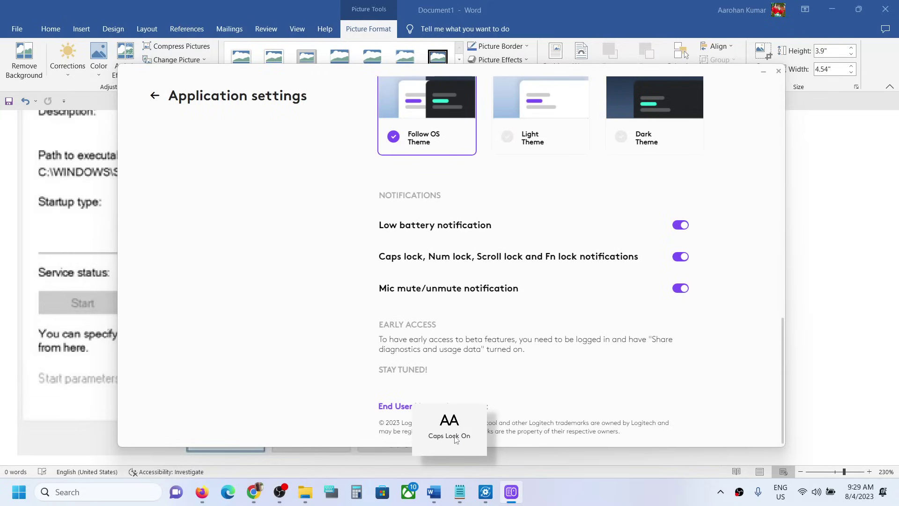
key("Caps_Lock")
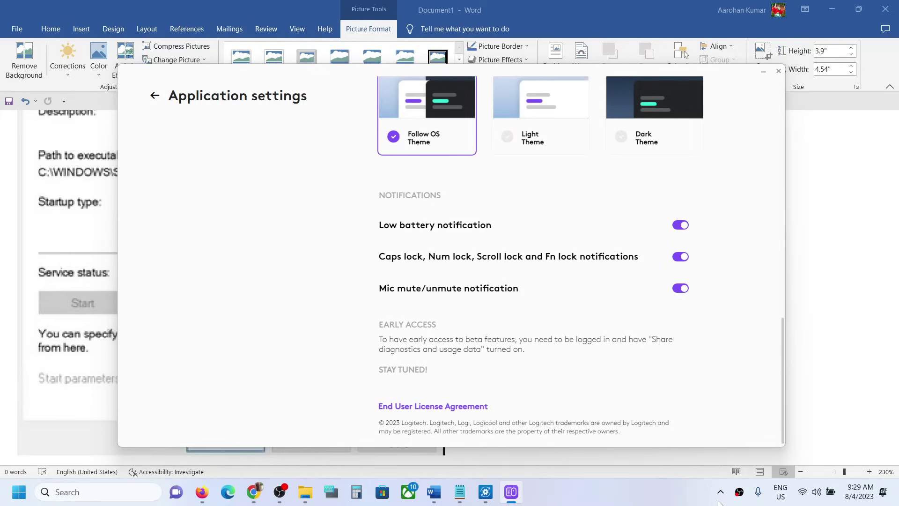
mouse_move(512, 490)
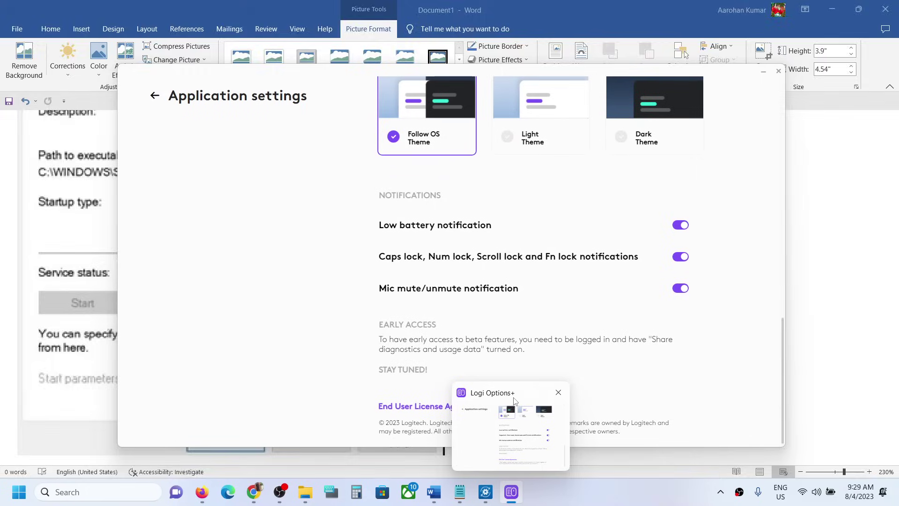